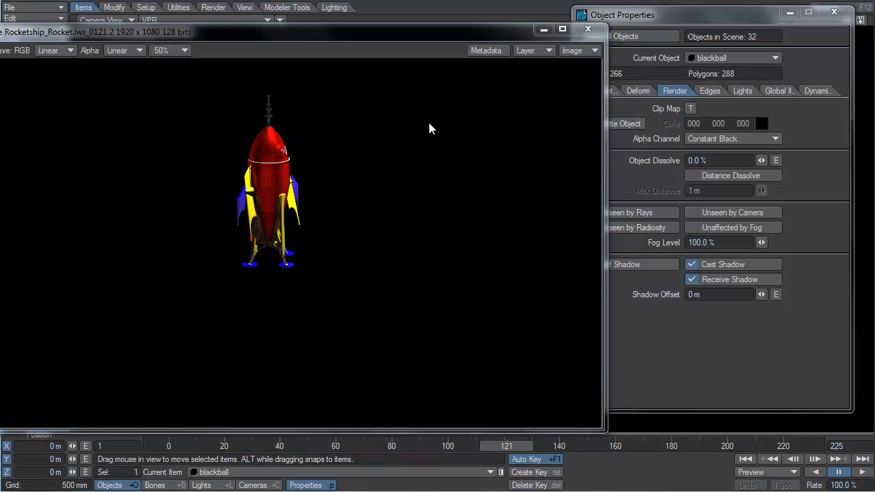
- Switch the render viewer's Image to Alpha to check the rocket matte, then close the viewer
{"action": "left_click", "coordinate": [572, 52]}
{"action": "left_click", "coordinate": [566, 69]}
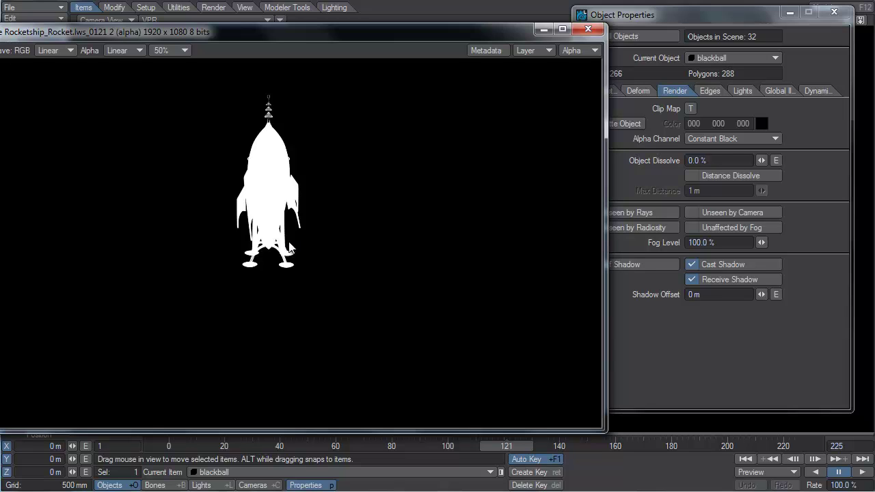
{"action": "left_click", "coordinate": [587, 31]}
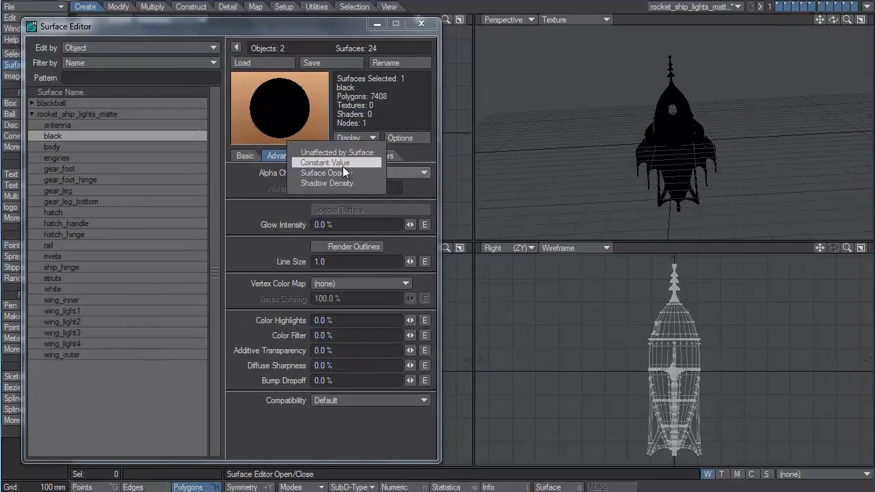
- Give the black surface a Constant Value alpha of 0
{"action": "left_click", "coordinate": [343, 164]}
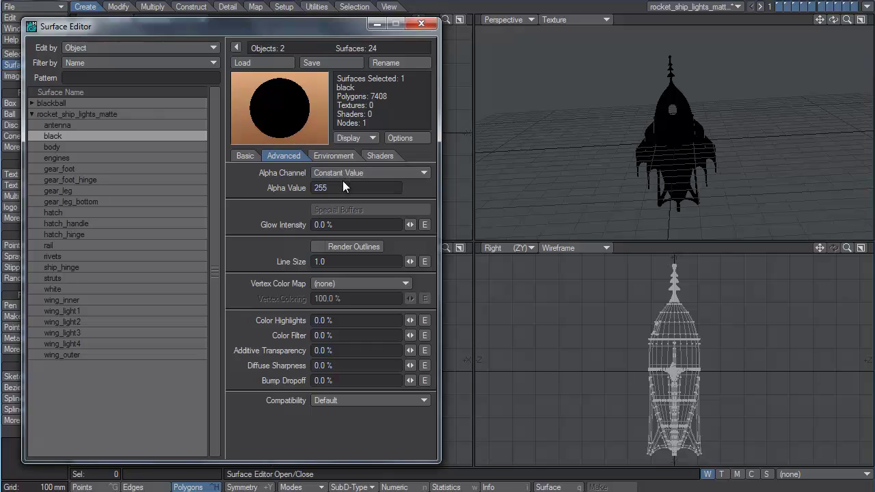
{"action": "left_click", "coordinate": [342, 187]}
{"action": "type", "text": "0"}
{"action": "key", "text": "Tab"}
- Set the white surface's Alpha Channel to a Constant Value of 255
{"action": "left_click", "coordinate": [49, 289]}
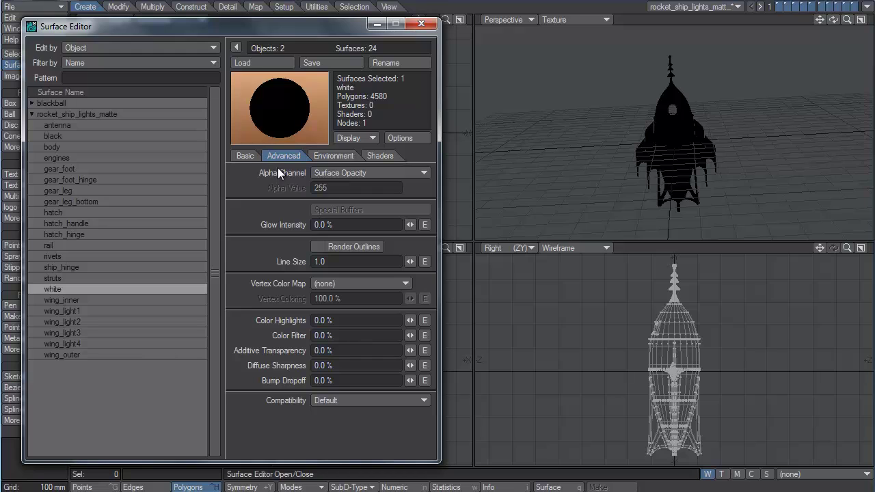
{"action": "left_click", "coordinate": [357, 174]}
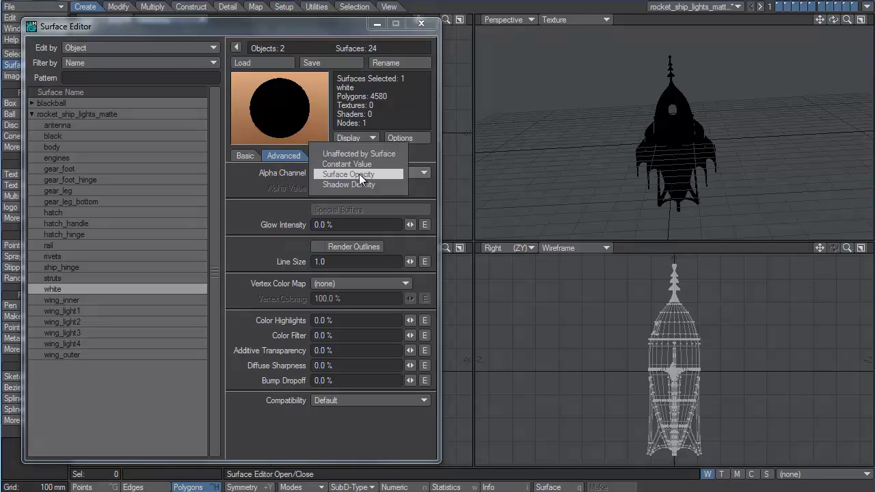
{"action": "left_click", "coordinate": [352, 164]}
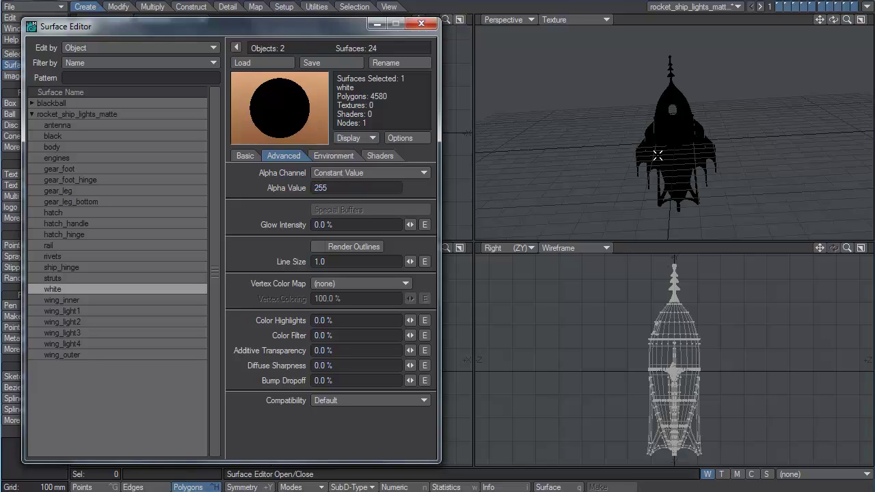
- Make the white surface 100% luminous pure white with Smoothing on, then close the Surface Editor
{"action": "left_click", "coordinate": [239, 156]}
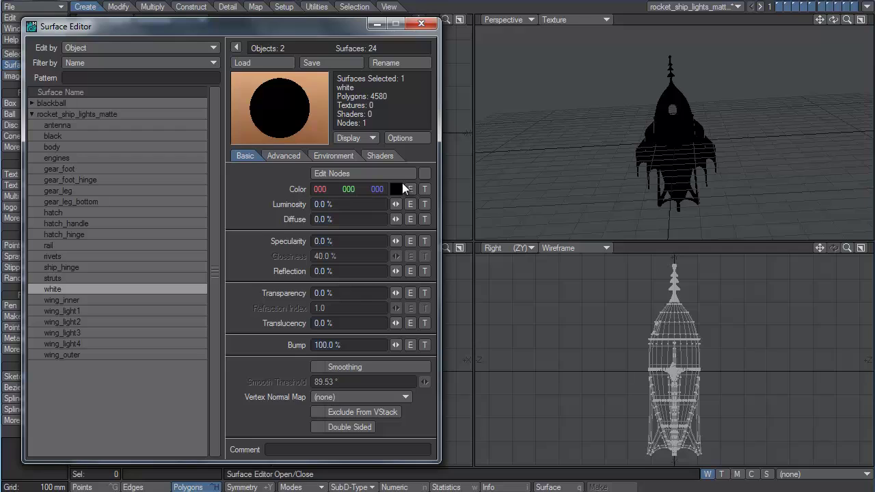
{"action": "left_click_drag", "start_coordinate": [396, 204], "coordinate": [438, 204]}
{"action": "right_click", "coordinate": [367, 185]}
{"action": "left_click_drag", "start_coordinate": [375, 189], "coordinate": [438, 189]}
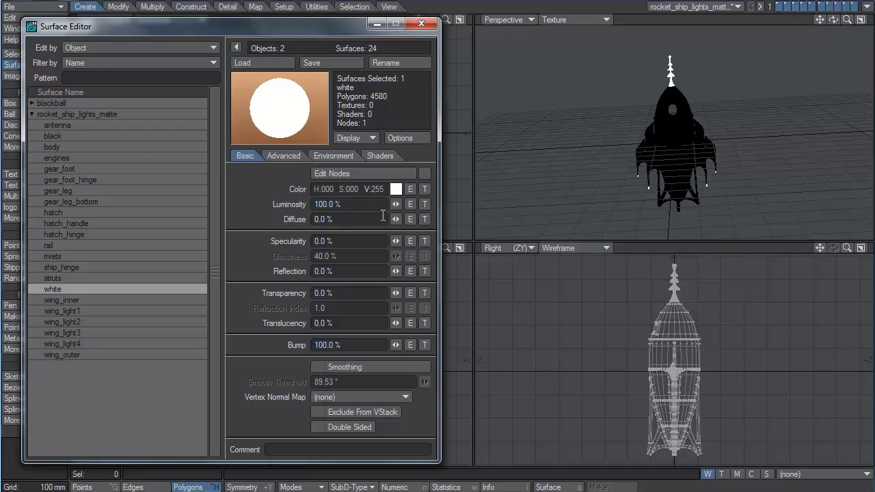
{"action": "left_click", "coordinate": [344, 369]}
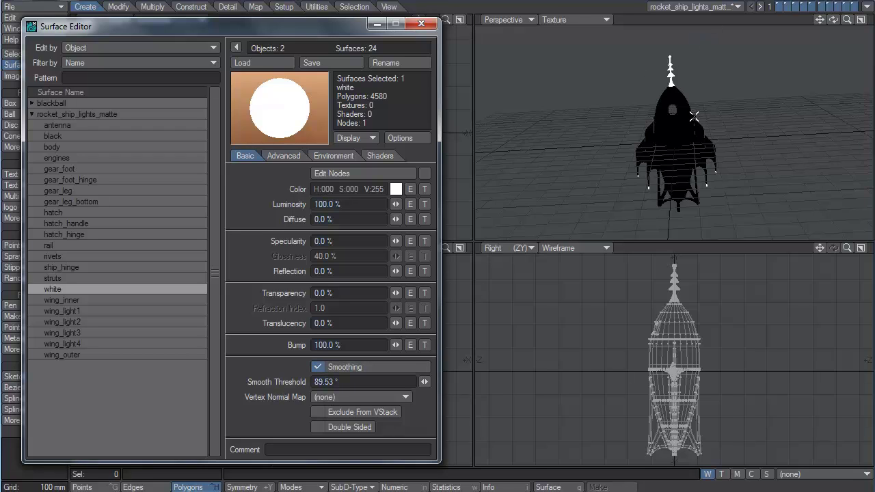
{"action": "left_click", "coordinate": [421, 24]}
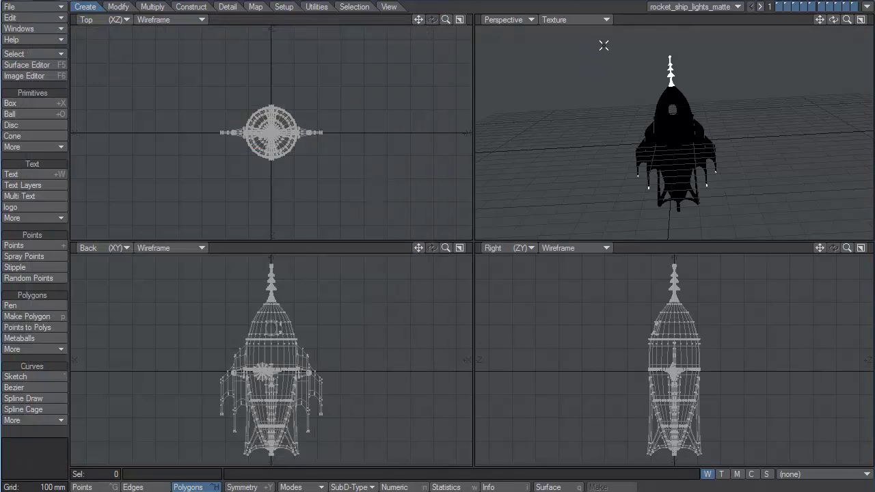
- In Layout, set ground_plane's Alpha Channel to Constant Black
{"action": "key", "text": "alt+Tab"}
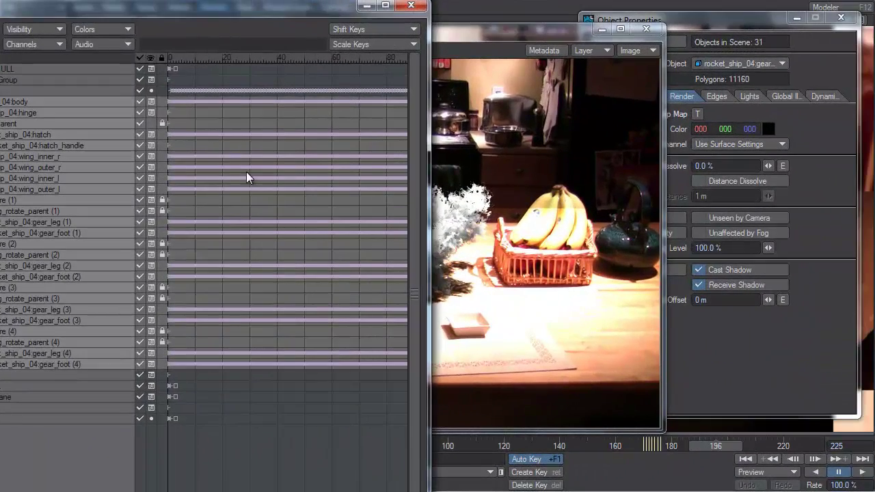
{"action": "left_click_drag", "start_coordinate": [245, 15], "coordinate": [341, 4]}
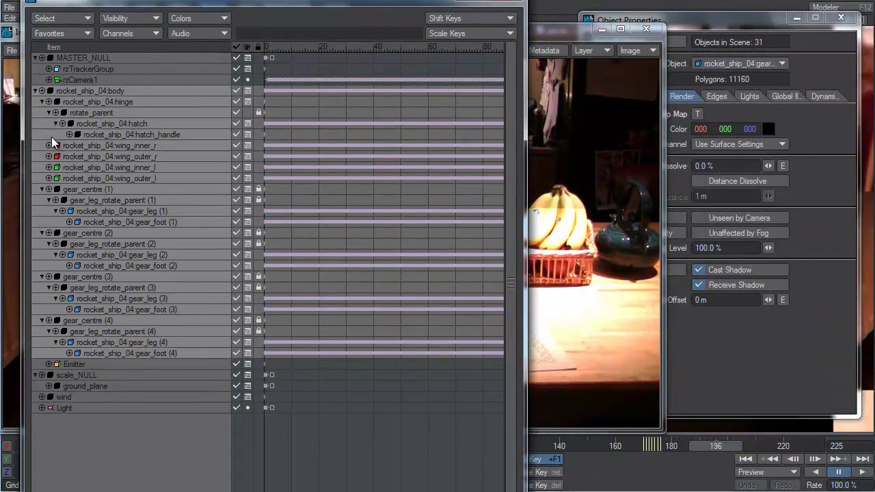
{"action": "left_click", "coordinate": [35, 91]}
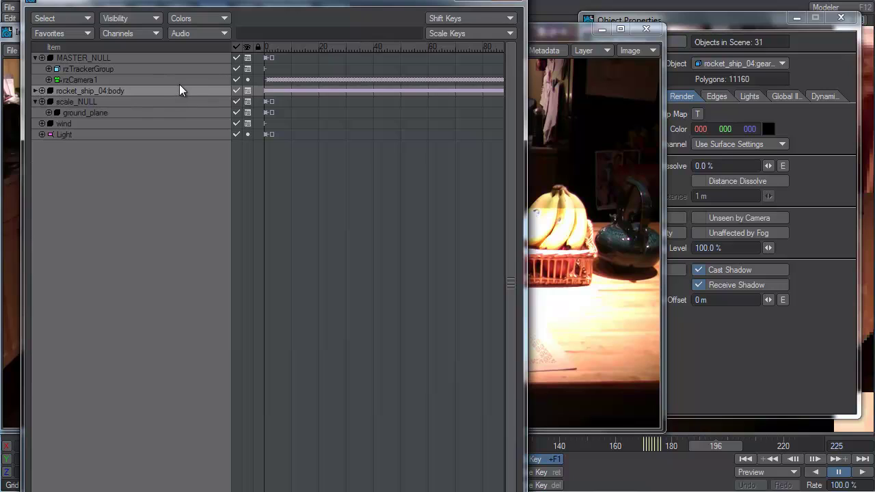
{"action": "left_click", "coordinate": [87, 113]}
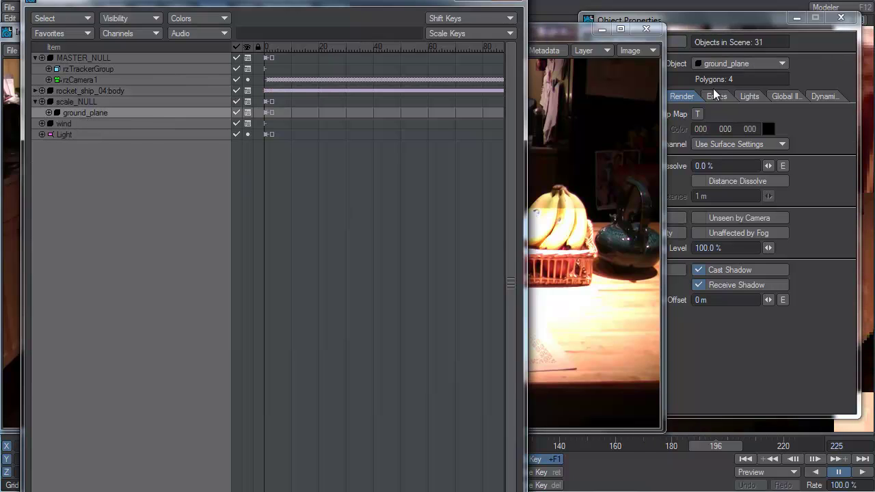
{"action": "left_click", "coordinate": [717, 26]}
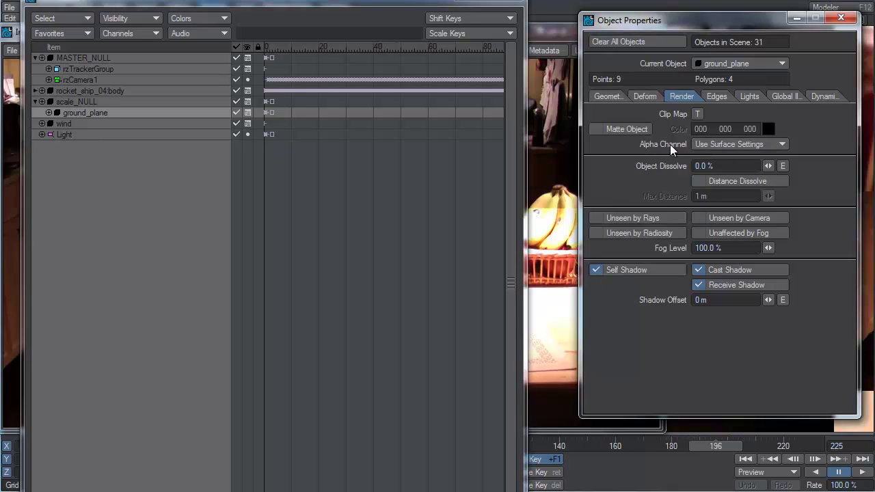
{"action": "left_click", "coordinate": [700, 149]}
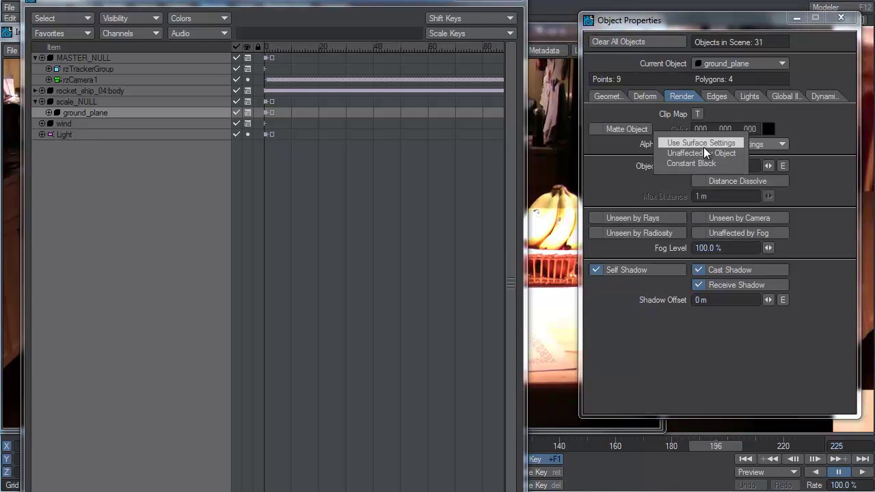
{"action": "left_click", "coordinate": [705, 164]}
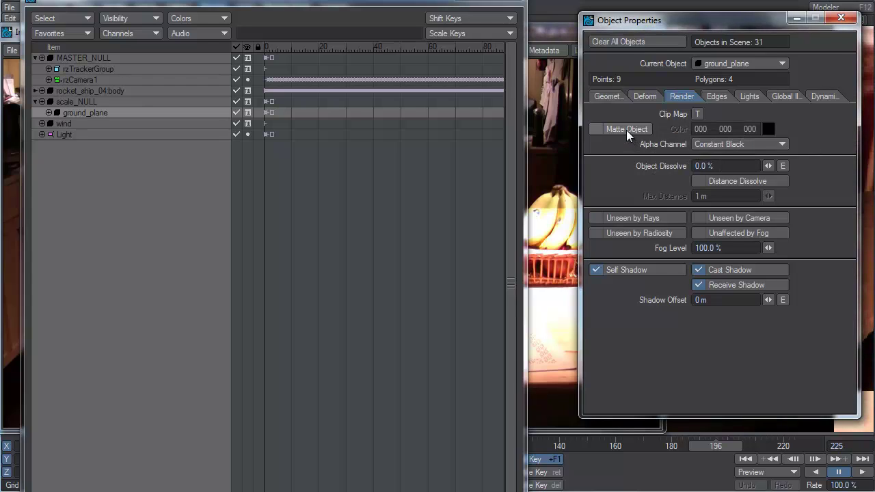
- Set all rocket parts from body through gear_foot (4) to Constant Black alpha and render the frame
{"action": "left_click", "coordinate": [101, 96]}
{"action": "left_click", "coordinate": [35, 91]}
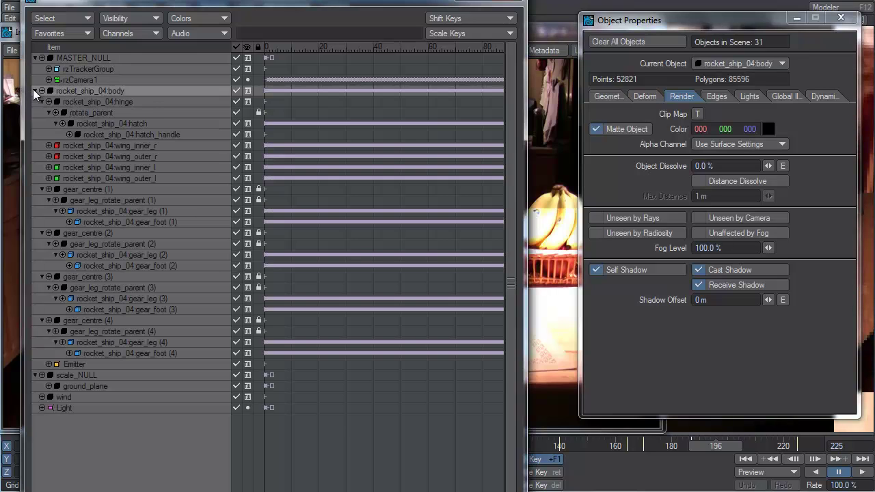
{"action": "left_click", "coordinate": [103, 354], "text": "shift"}
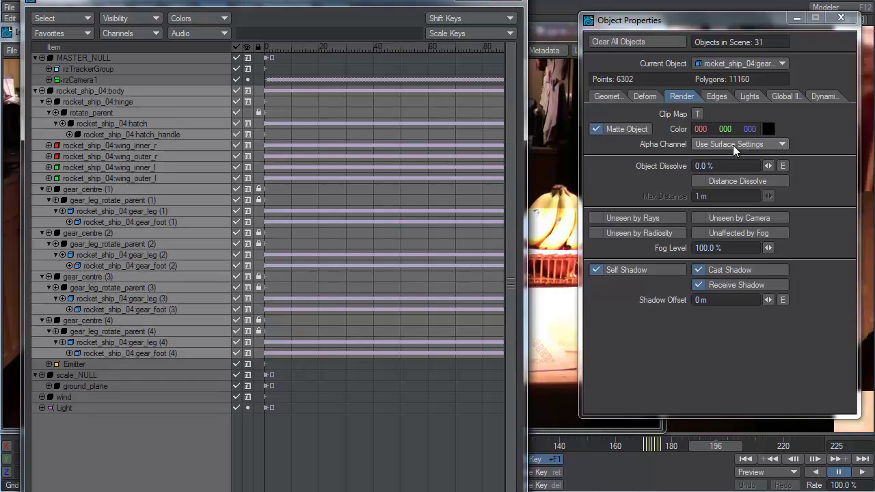
{"action": "left_click", "coordinate": [731, 145]}
{"action": "left_click", "coordinate": [719, 166]}
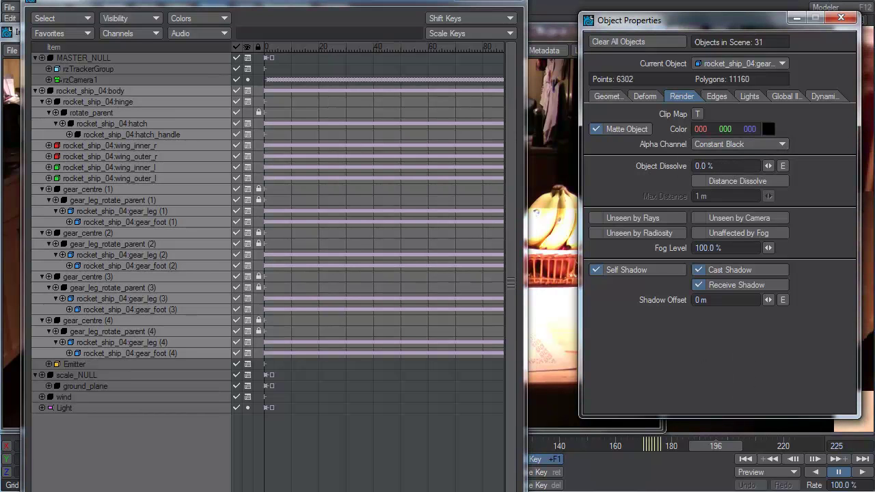
{"action": "key", "text": "F9"}
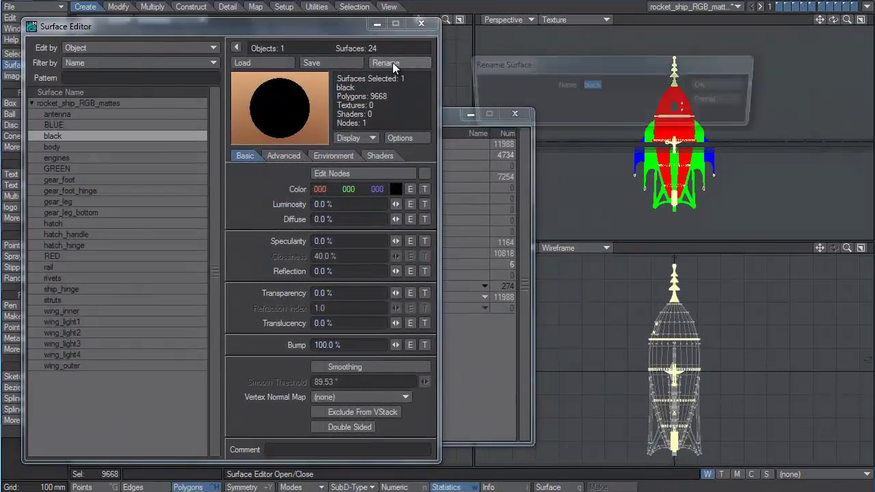
- Rename the black surface to BLACK
{"action": "left_click", "coordinate": [387, 62]}
{"action": "key", "text": "BackSpace"}
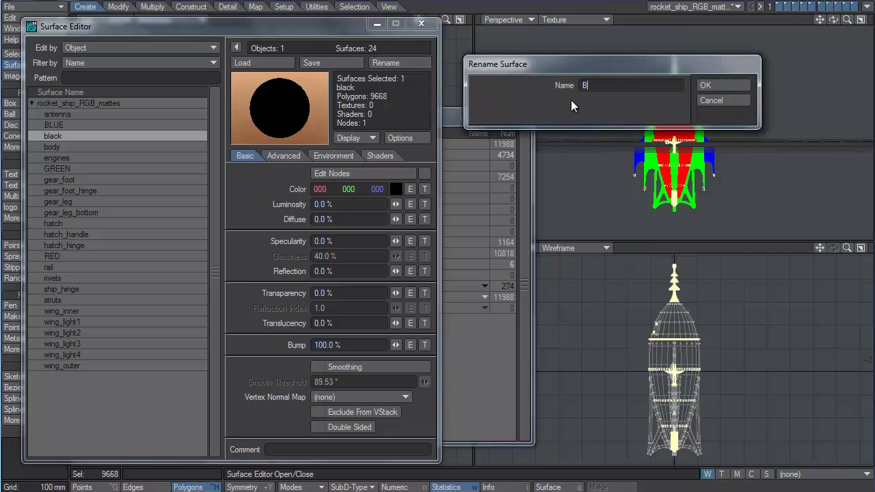
{"action": "type", "text": "BLACK"}
{"action": "key", "text": "Return"}
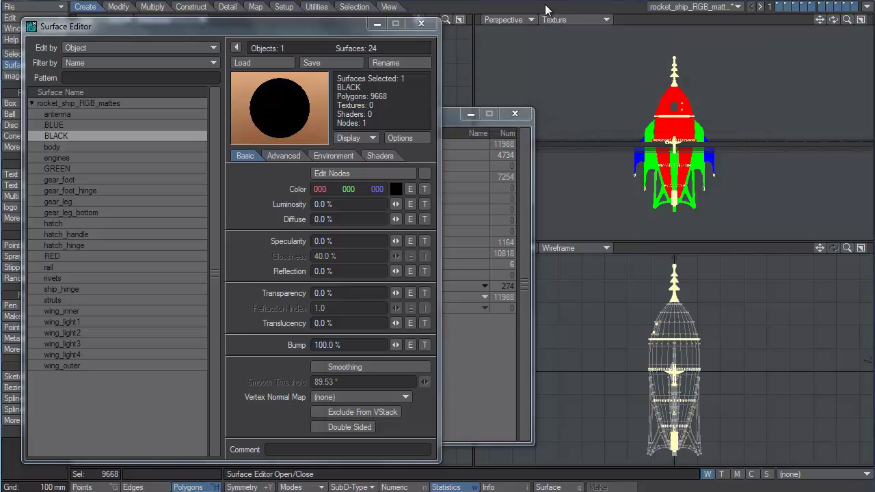
- Set the BLACK surface's Alpha Channel to Constant Value with an Alpha Value of 0
{"action": "left_click", "coordinate": [296, 154]}
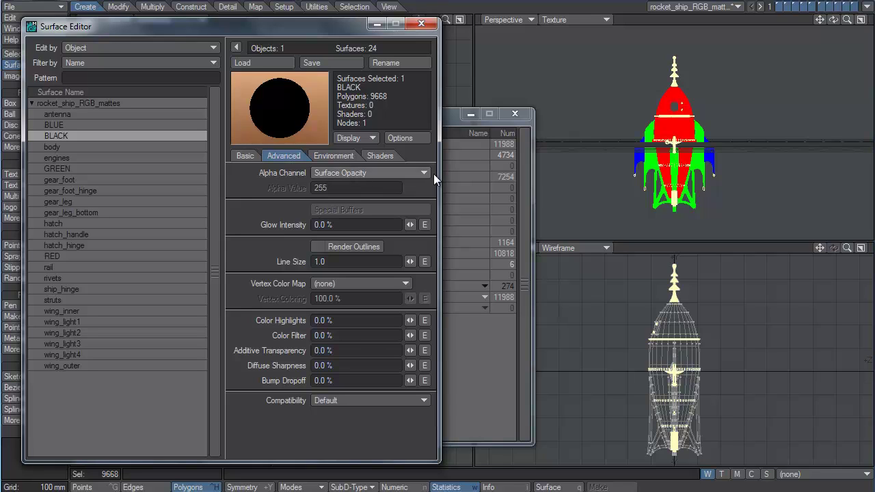
{"action": "left_click", "coordinate": [383, 173]}
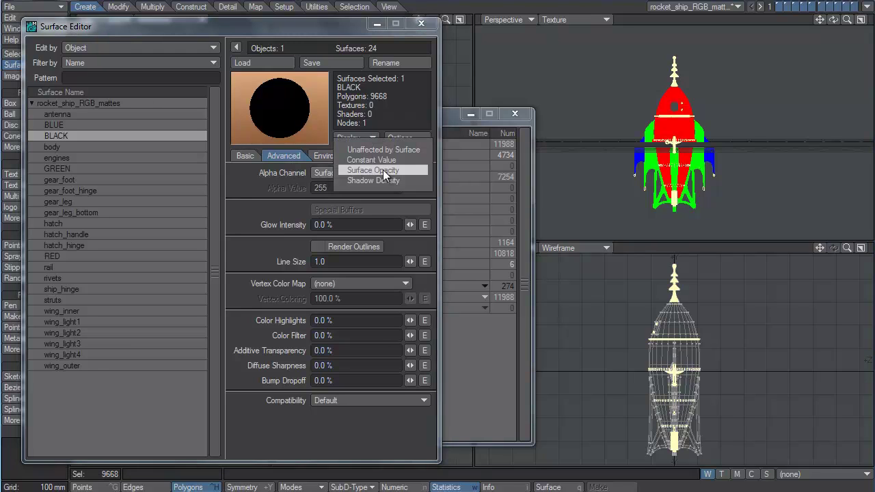
{"action": "left_click", "coordinate": [383, 164]}
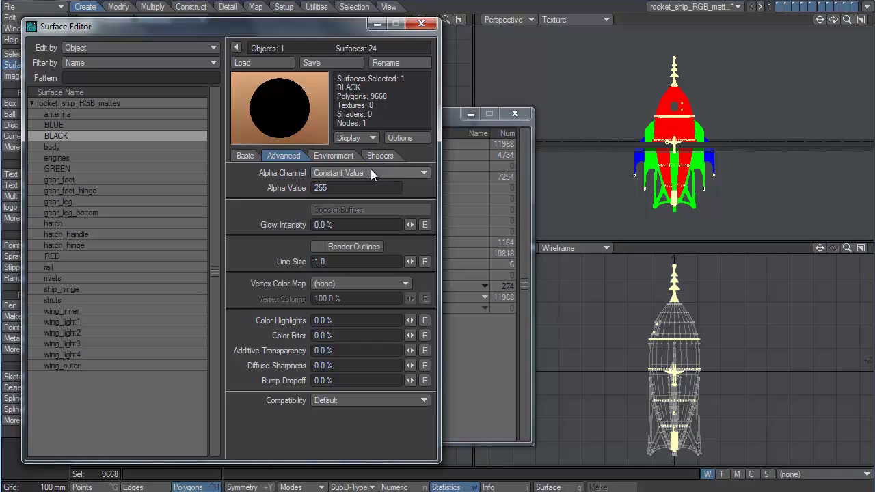
{"action": "left_click", "coordinate": [345, 187]}
{"action": "type", "text": "0"}
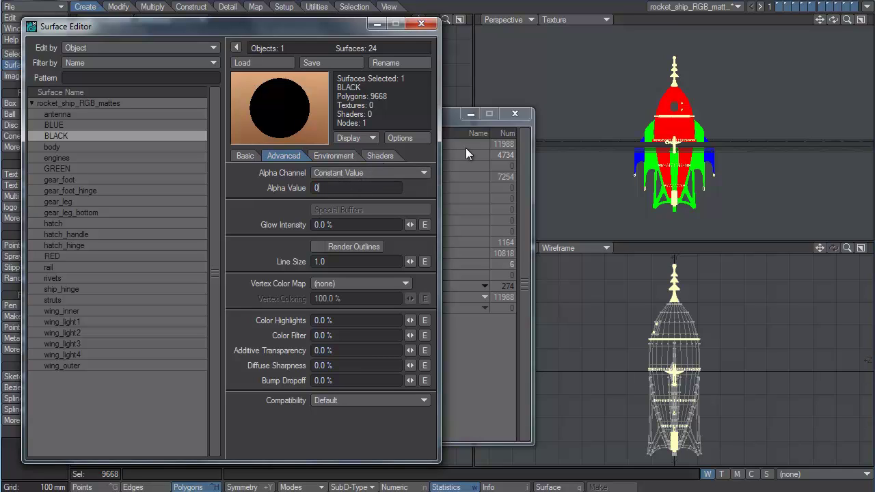
{"action": "key", "text": "Tab"}
- Close the surface and polygon statistics windows, then deselect all of the rocket's polygons
{"action": "left_click", "coordinate": [421, 23]}
{"action": "left_click", "coordinate": [515, 113]}
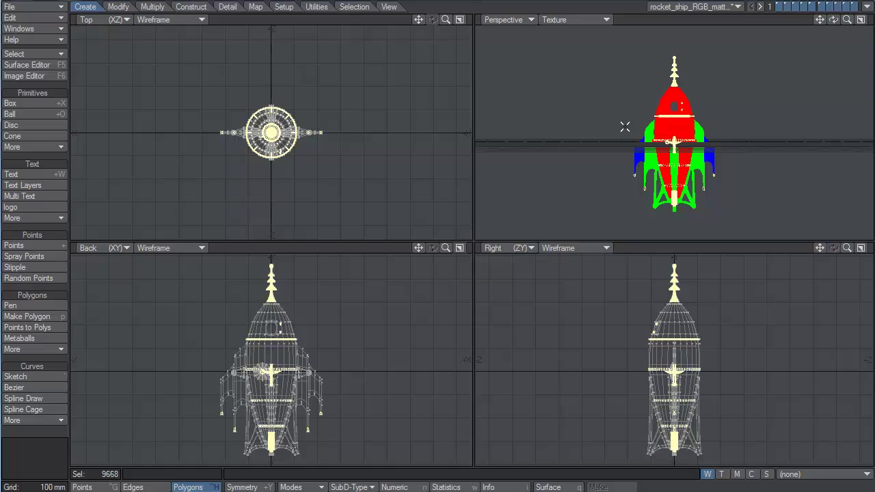
{"action": "key", "text": "ctrl+j"}
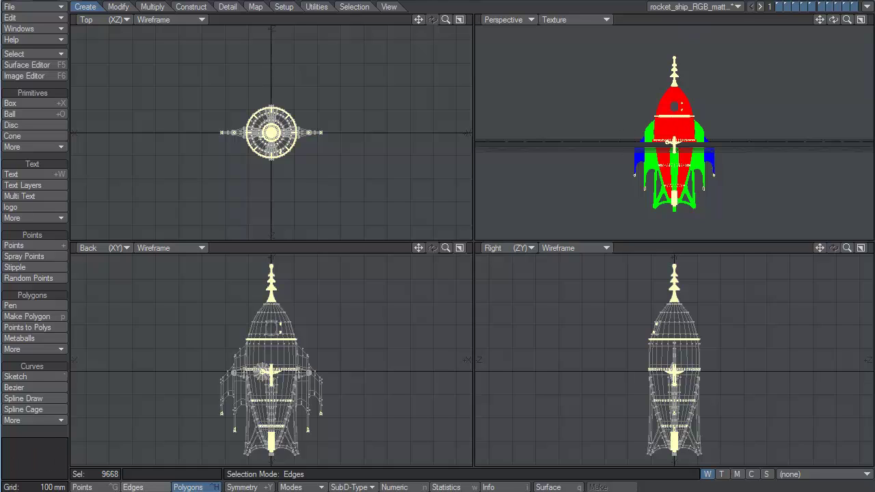
{"action": "key", "text": "ctrl+h"}
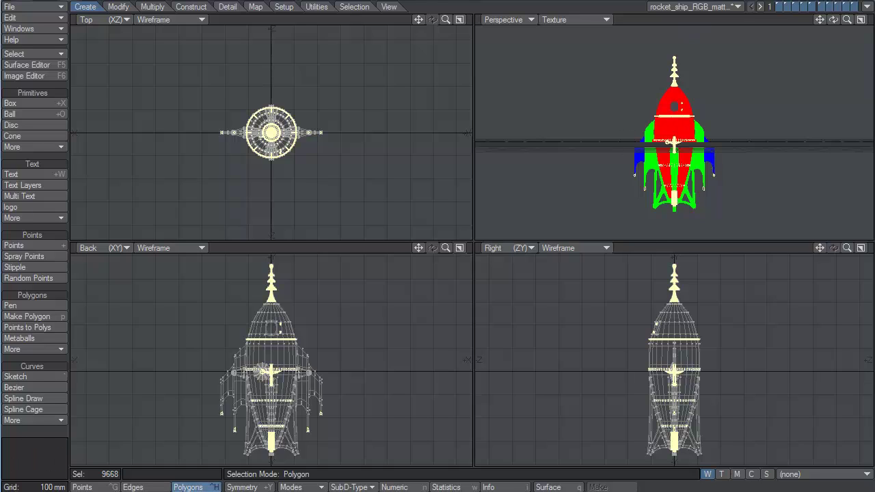
{"action": "left_click", "coordinate": [49, 430]}
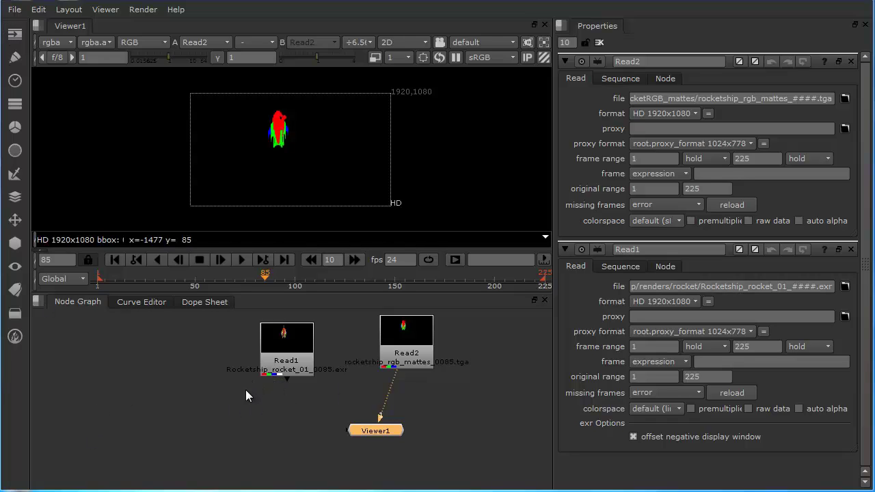
- Marquee-select Read1 and Read2 in the Node Graph and delete them
{"action": "left_click_drag", "start_coordinate": [224, 392], "coordinate": [493, 330]}
{"action": "key", "text": "Delete"}
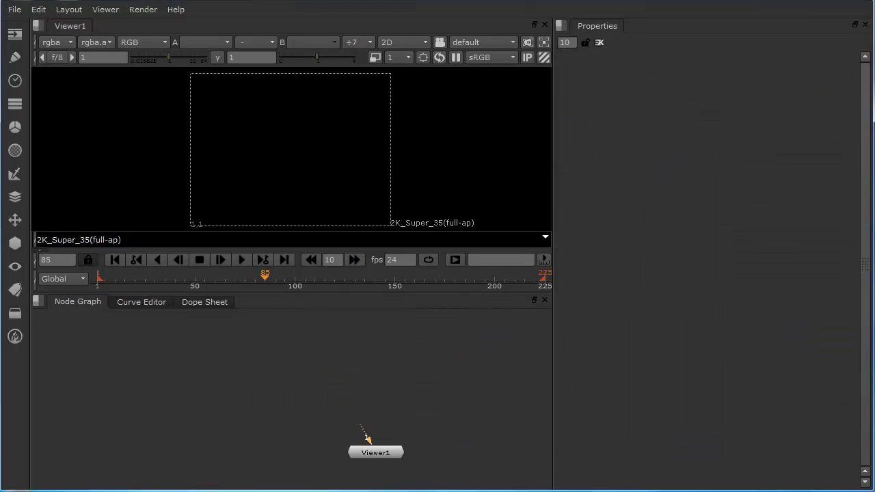
- Drag the ten render folders, lights_matte through smoke_shadow, from Explorer into Nuke's Node Graph
{"action": "key", "text": "alt+Tab"}
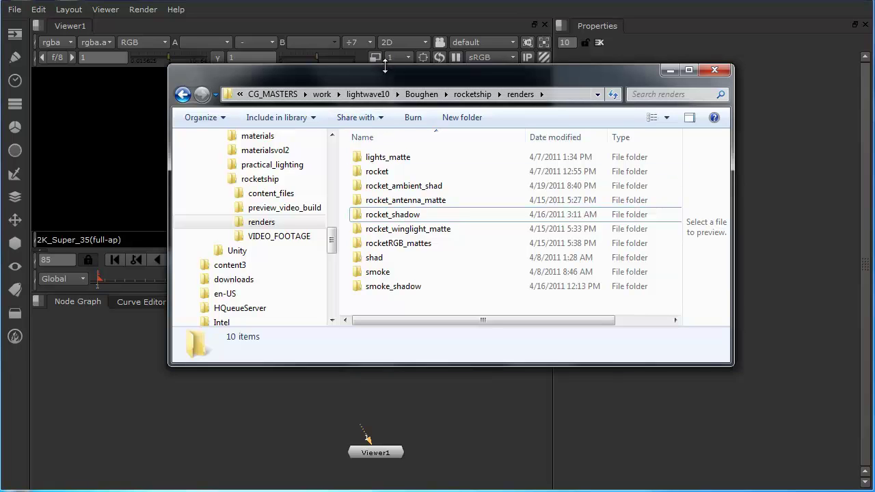
{"action": "left_click_drag", "start_coordinate": [386, 75], "coordinate": [660, 34]}
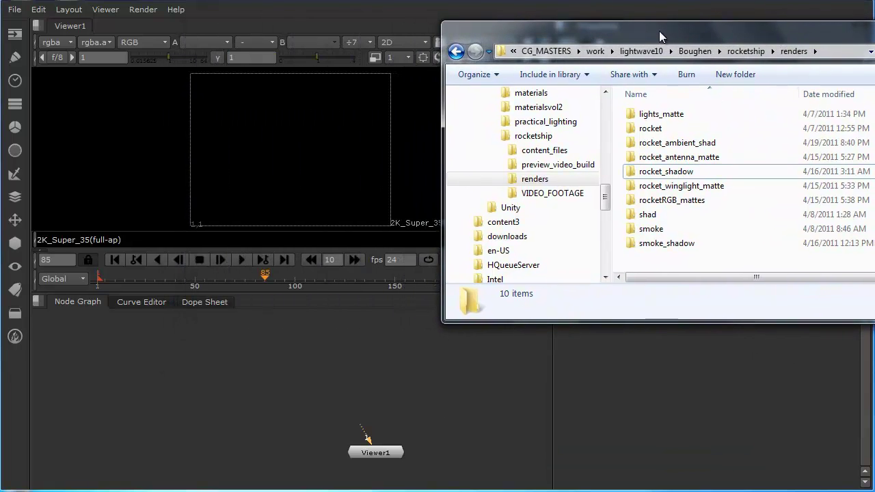
{"action": "left_click", "coordinate": [653, 119]}
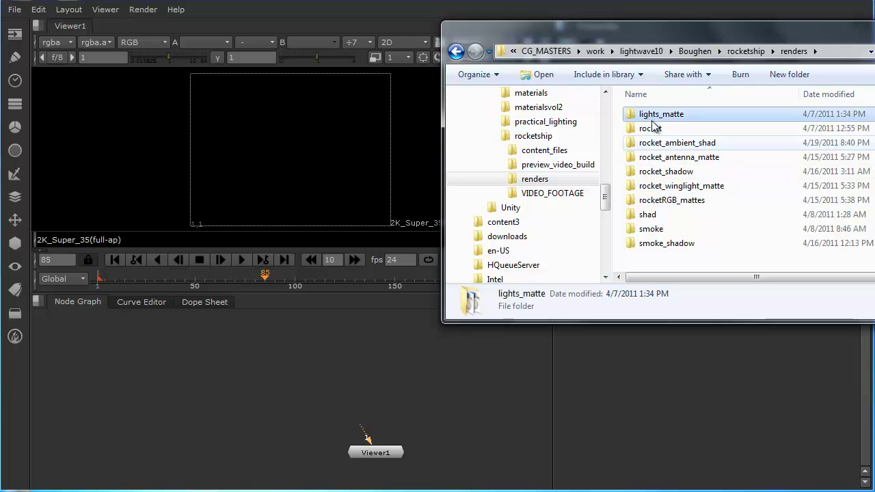
{"action": "left_click", "coordinate": [652, 245], "text": "shift"}
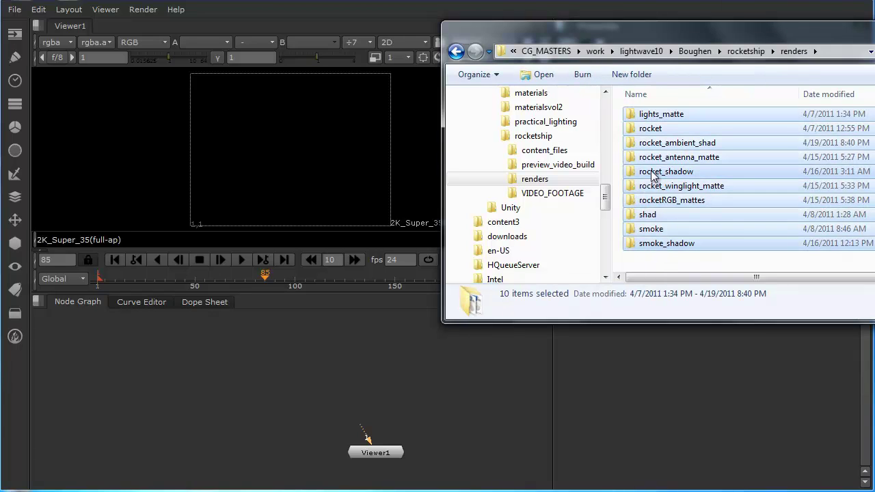
{"action": "left_click_drag", "start_coordinate": [653, 245], "coordinate": [262, 365]}
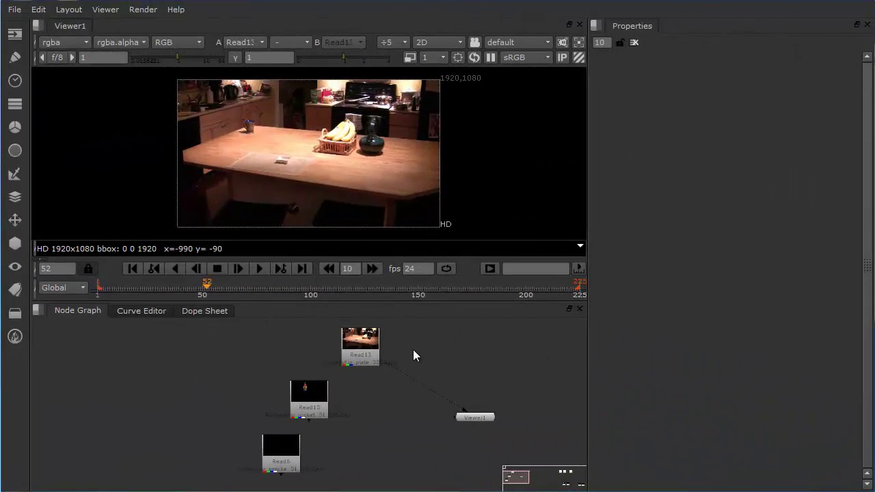
{"action": "left_click", "coordinate": [15, 200]}
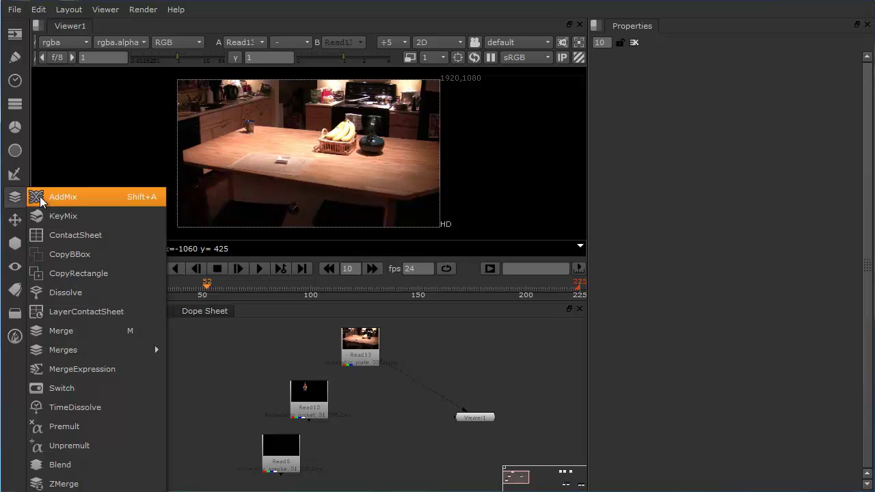
{"action": "left_click", "coordinate": [63, 331]}
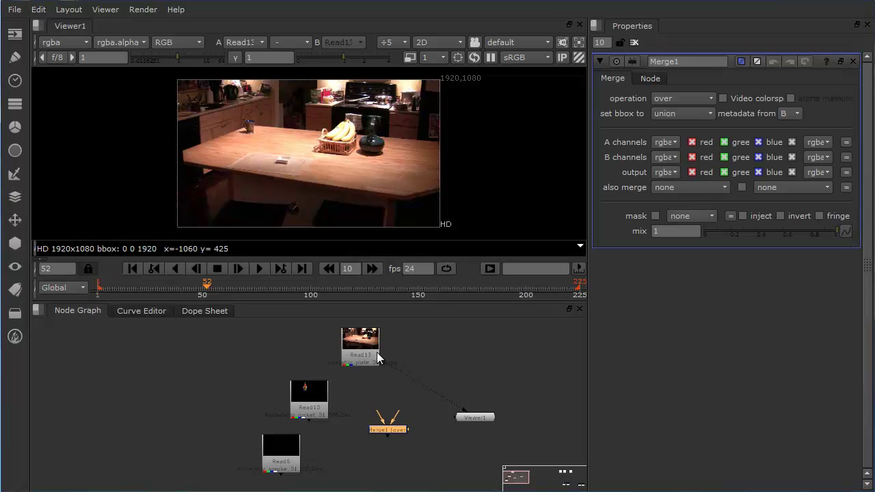
{"action": "left_click_drag", "start_coordinate": [383, 433], "coordinate": [391, 427]}
{"action": "key", "text": "Delete"}
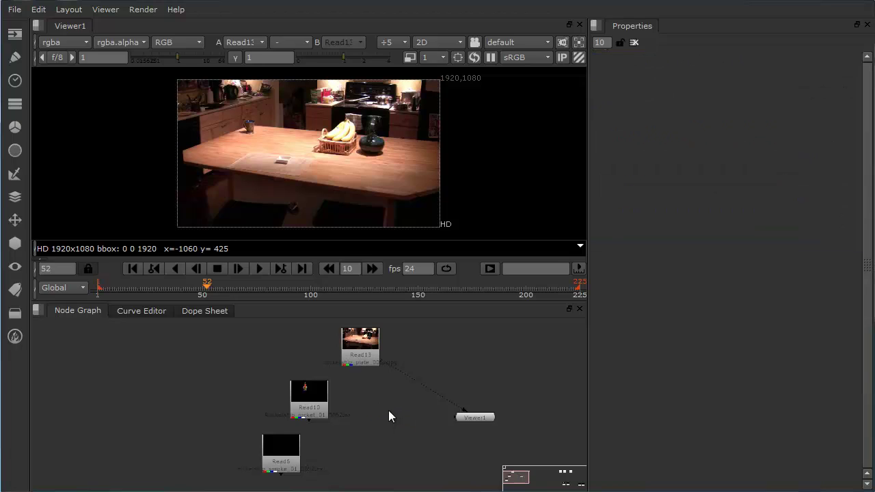
- Add a Merge node from the 'mer' search, delete it, then place an over Merge with M
{"action": "key", "text": "Tab"}
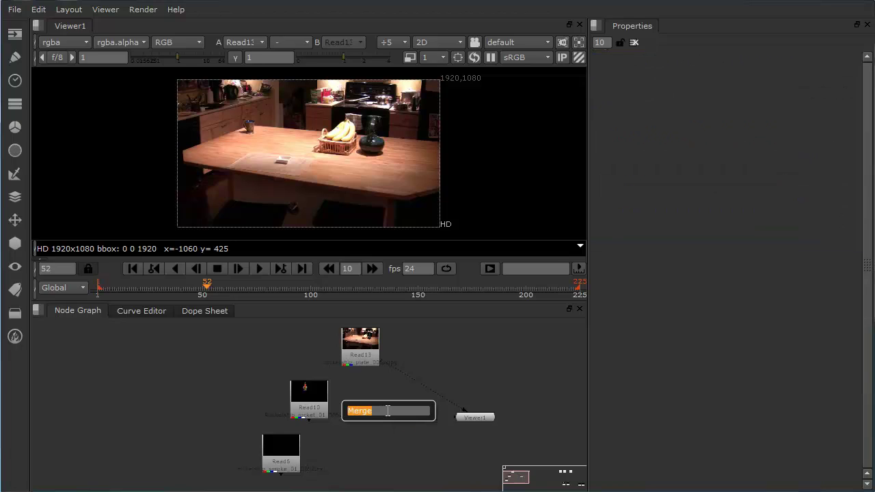
{"action": "type", "text": "mer"}
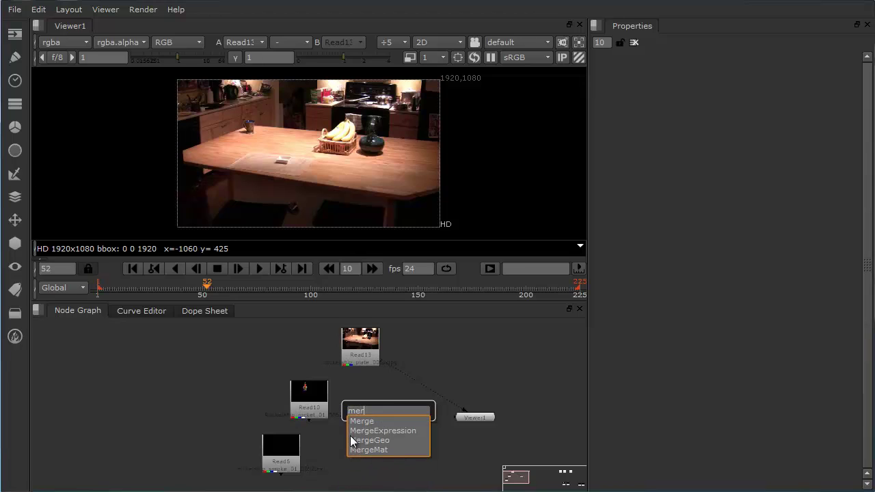
{"action": "left_click", "coordinate": [368, 422]}
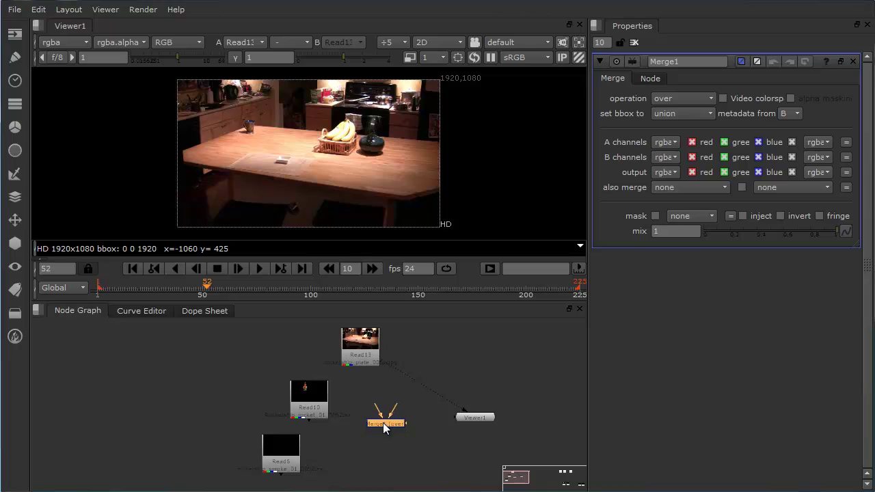
{"action": "key", "text": "Delete"}
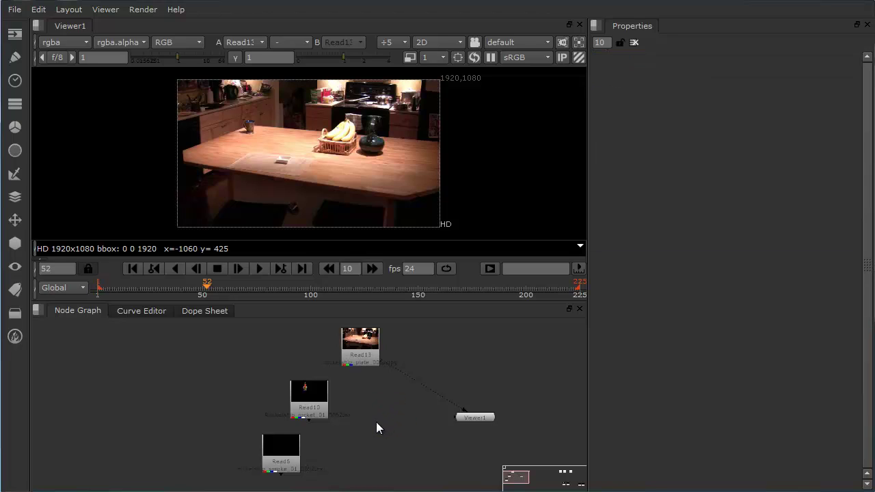
{"action": "key", "text": "m"}
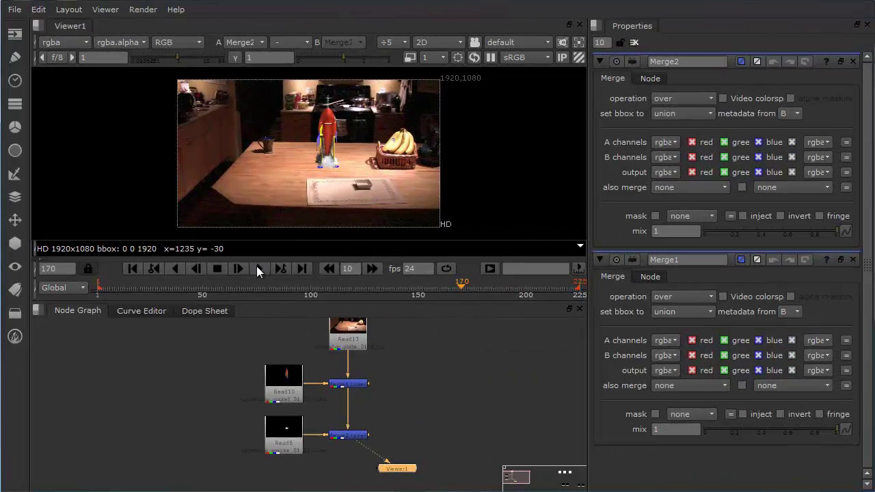
- Play the smoke composite forward on the timeline to review the animation
{"action": "left_click", "coordinate": [258, 268]}
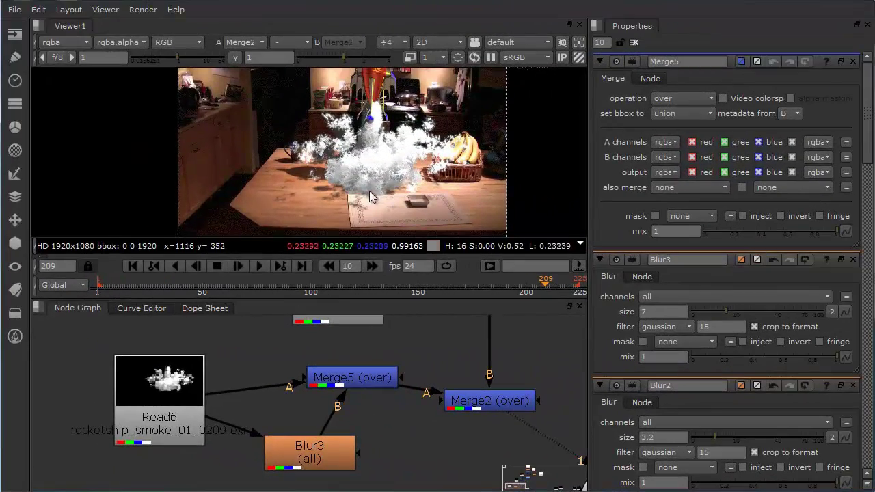
- Raise Blur3's size on the smoke to 16.5, then select Merge5 and move toward Read3
{"action": "scroll", "coordinate": [369, 190], "scroll_direction": "up", "scroll_amount": 5}
{"action": "middle_click_drag", "start_coordinate": [374, 173], "coordinate": [400, 192]}
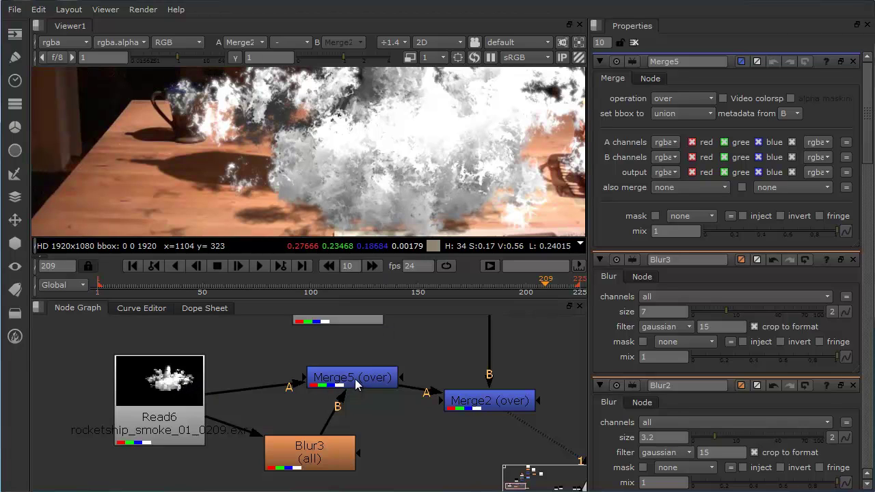
{"action": "left_click_drag", "start_coordinate": [329, 463], "coordinate": [332, 455]}
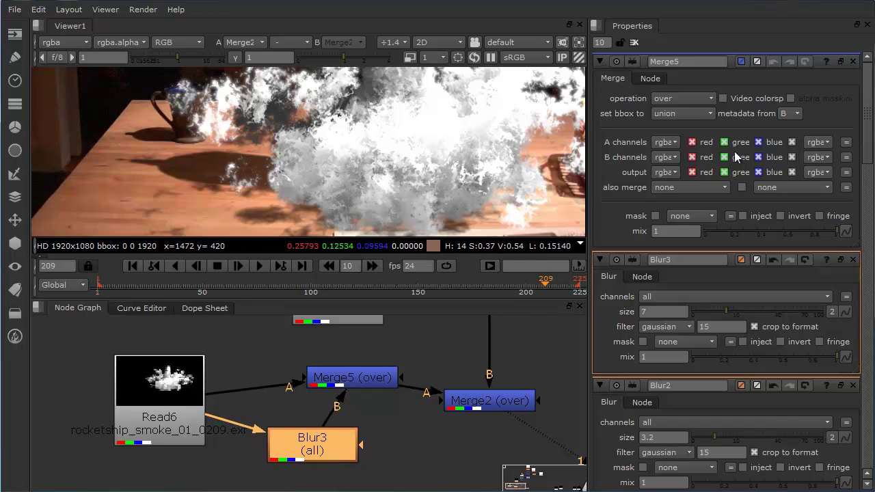
{"action": "double_click", "coordinate": [324, 455]}
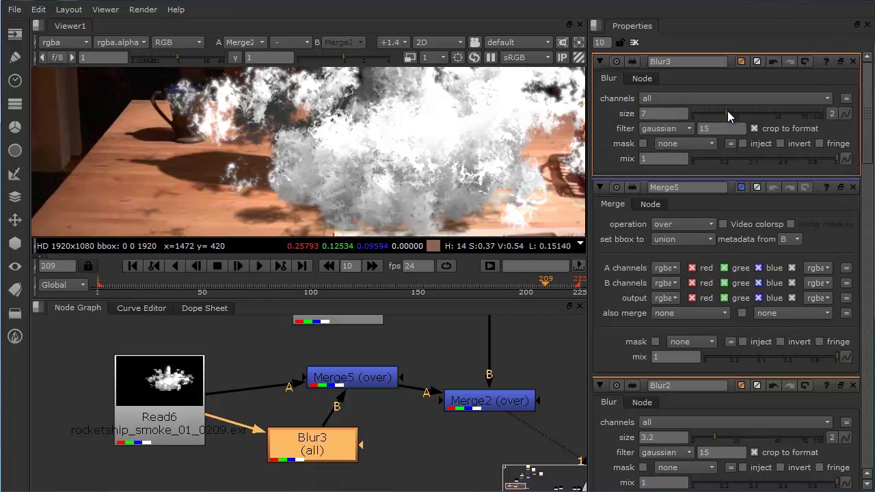
{"action": "left_click_drag", "start_coordinate": [727, 111], "coordinate": [754, 116]}
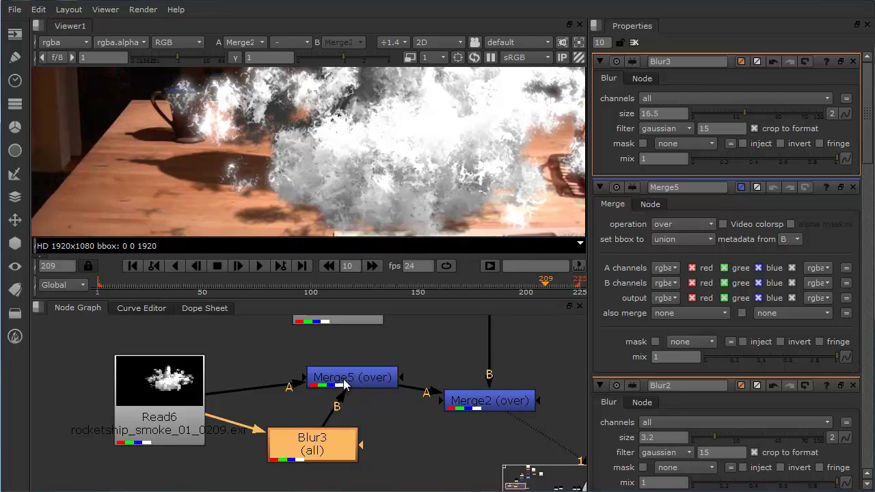
{"action": "left_click_drag", "start_coordinate": [343, 385], "coordinate": [345, 380]}
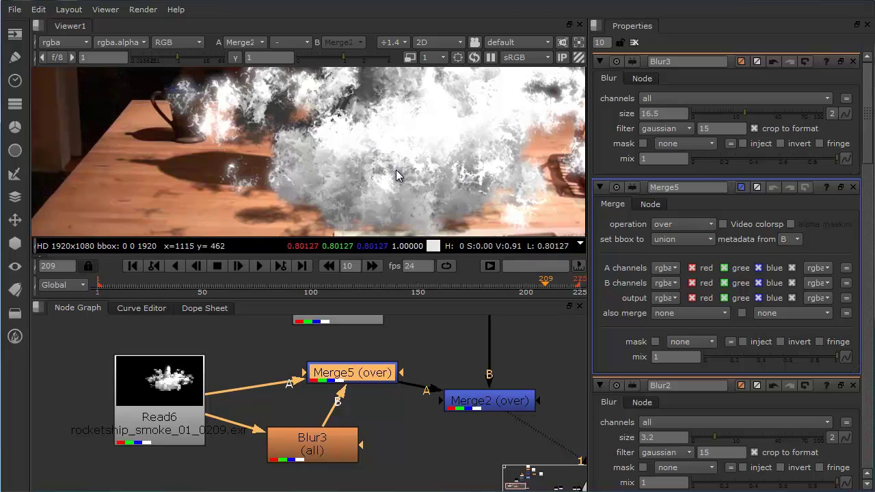
{"action": "scroll", "coordinate": [458, 144], "scroll_direction": "up", "scroll_amount": 3}
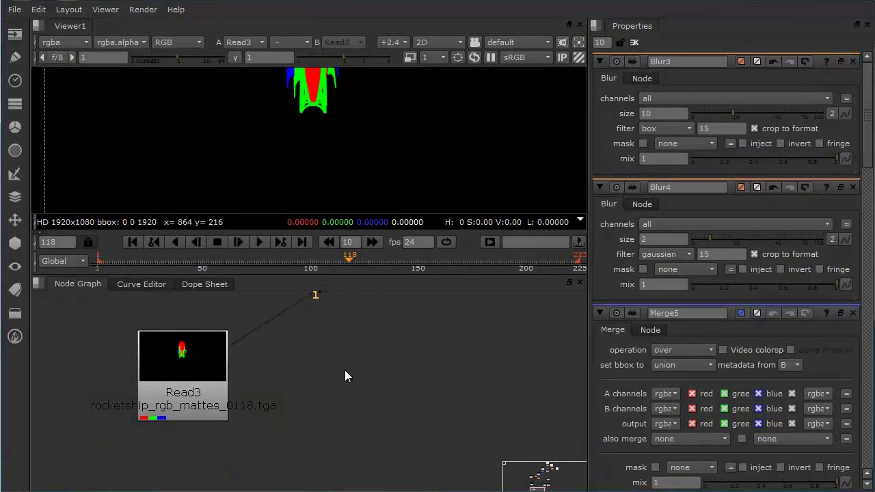
- Add a Shuffle2 node fed by Read3's RGB mattes and show it in the viewer
{"action": "key", "text": "Tab"}
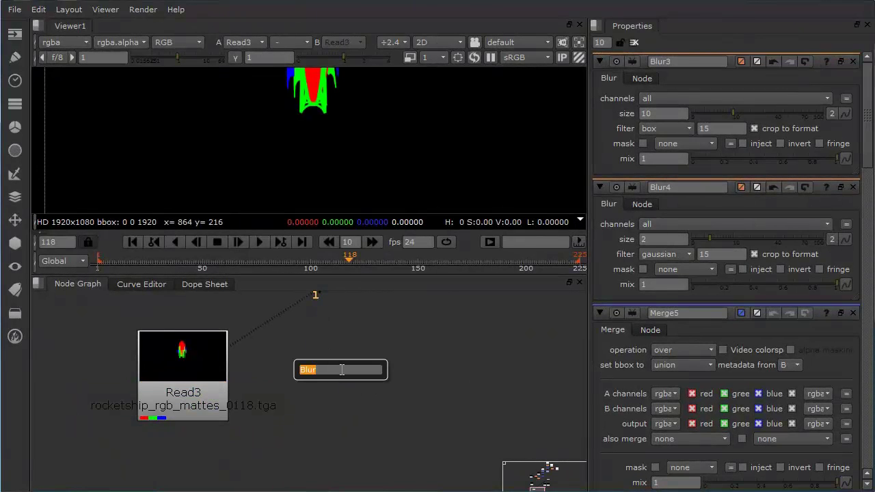
{"action": "type", "text": "sh"}
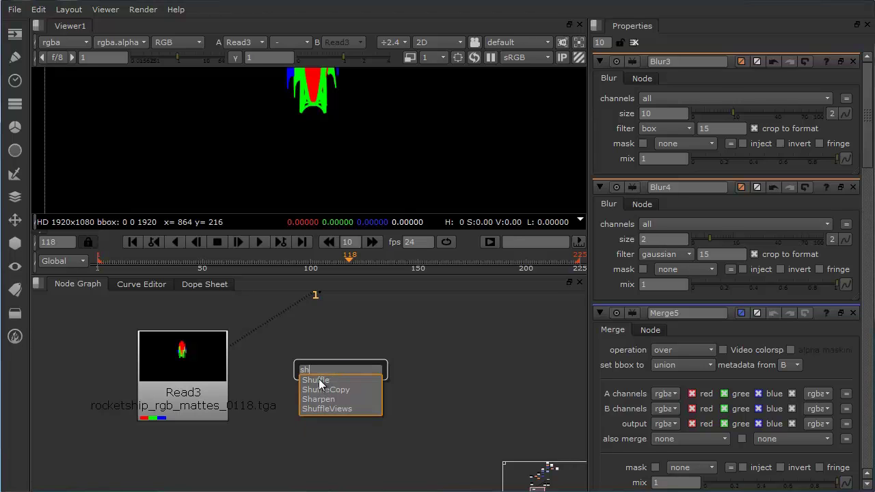
{"action": "left_click", "coordinate": [318, 380]}
{"action": "left_click_drag", "start_coordinate": [335, 386], "coordinate": [211, 376]}
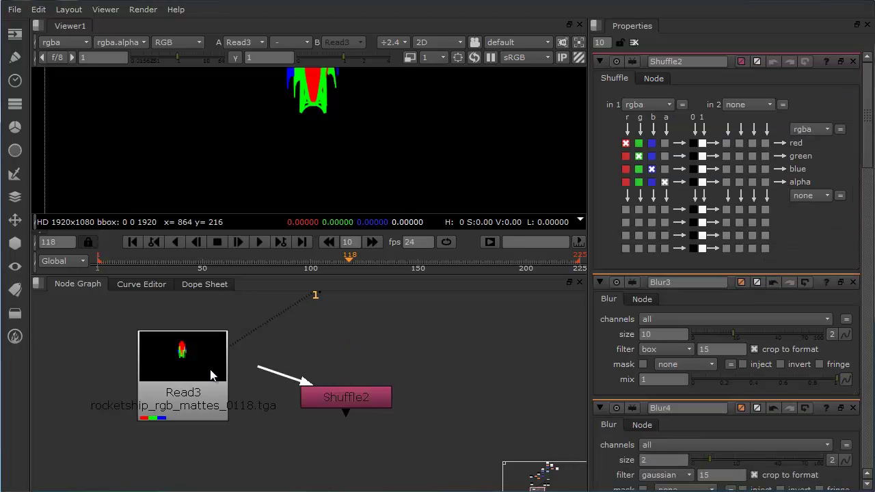
{"action": "left_click", "coordinate": [335, 397]}
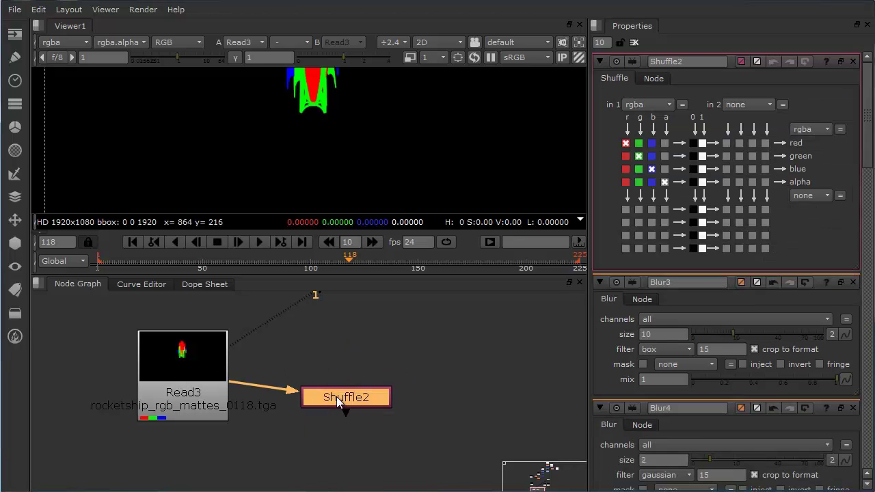
{"action": "left_click", "coordinate": [651, 169]}
{"action": "left_click_drag", "start_coordinate": [190, 362], "coordinate": [187, 346]}
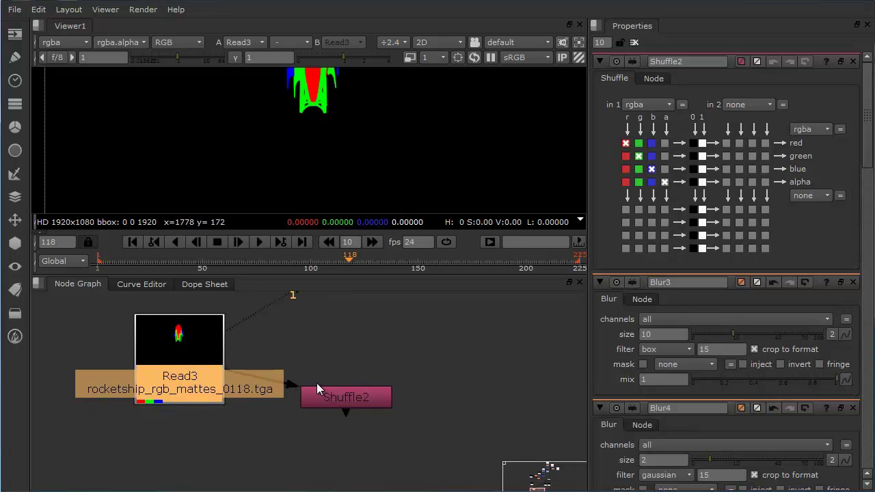
{"action": "left_click", "coordinate": [354, 399]}
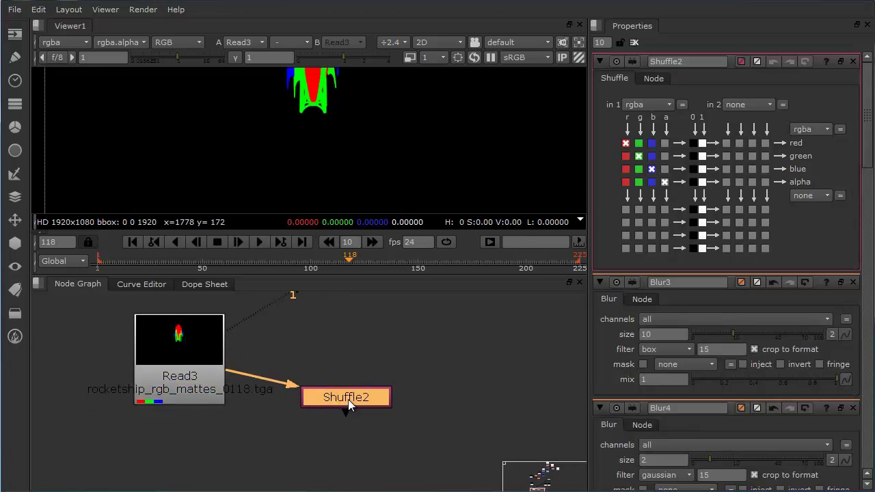
{"action": "key", "text": "1"}
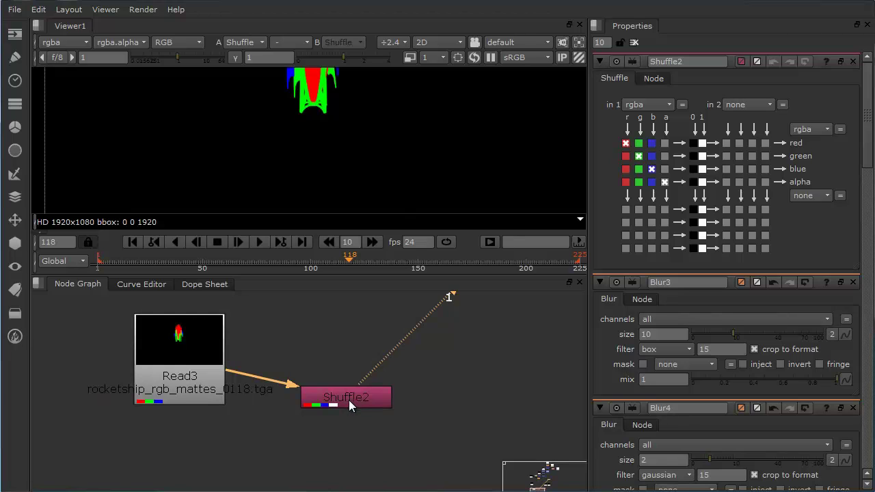
- Copy the red matte into Shuffle2's alpha, view the alpha channel, and tidy the nodes
{"action": "left_click", "coordinate": [349, 400]}
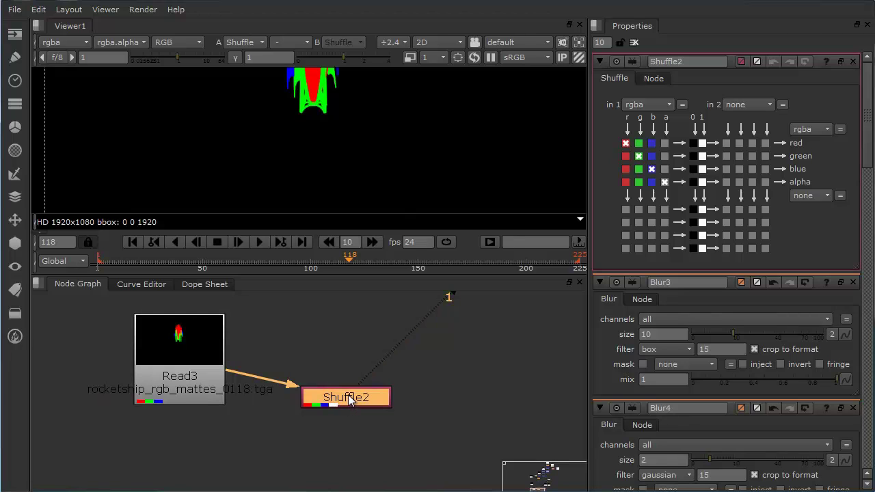
{"action": "left_click", "coordinate": [625, 182]}
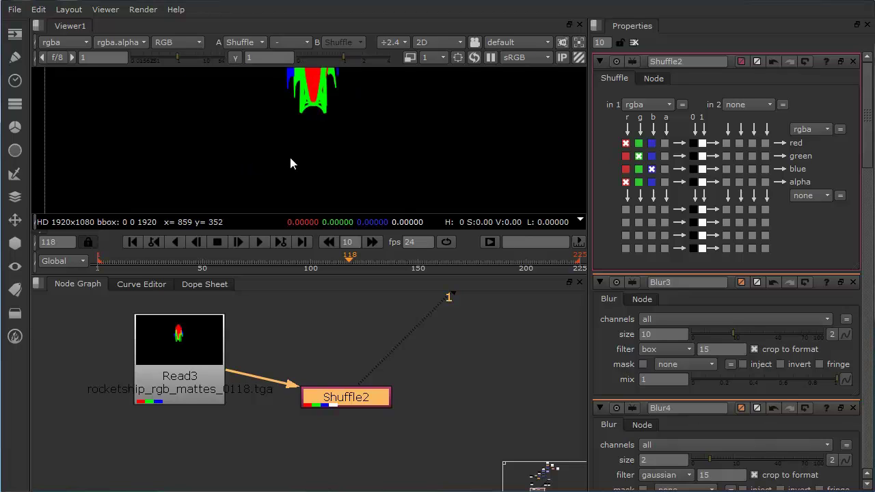
{"action": "key", "text": "a"}
{"action": "middle_click_drag", "start_coordinate": [333, 162], "coordinate": [335, 201]}
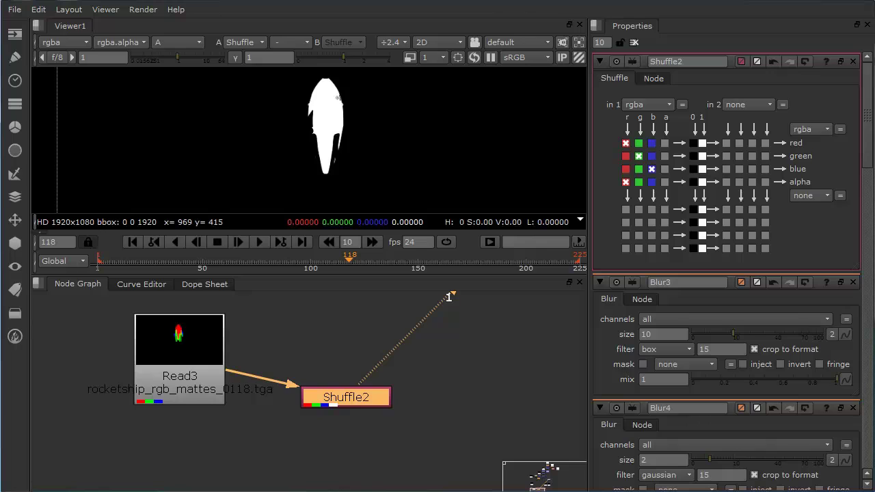
{"action": "left_click_drag", "start_coordinate": [350, 404], "coordinate": [357, 365]}
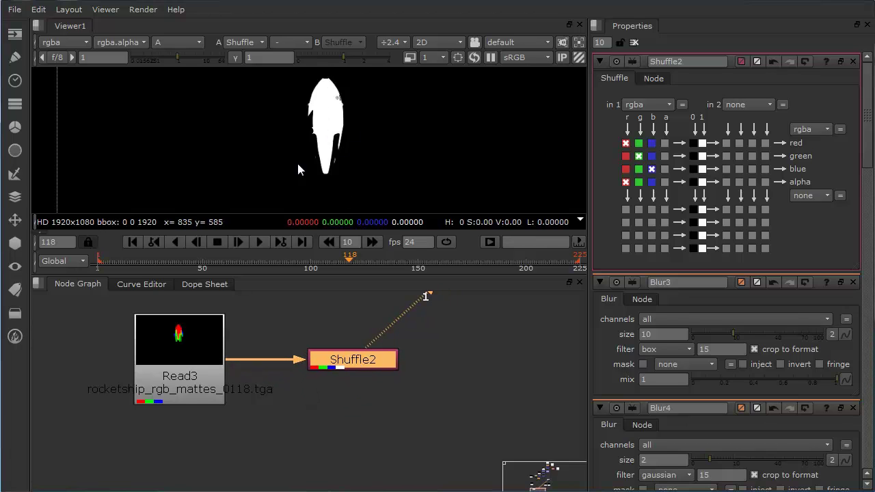
{"action": "left_click_drag", "start_coordinate": [161, 399], "coordinate": [156, 399]}
{"action": "left_click", "coordinate": [371, 390]}
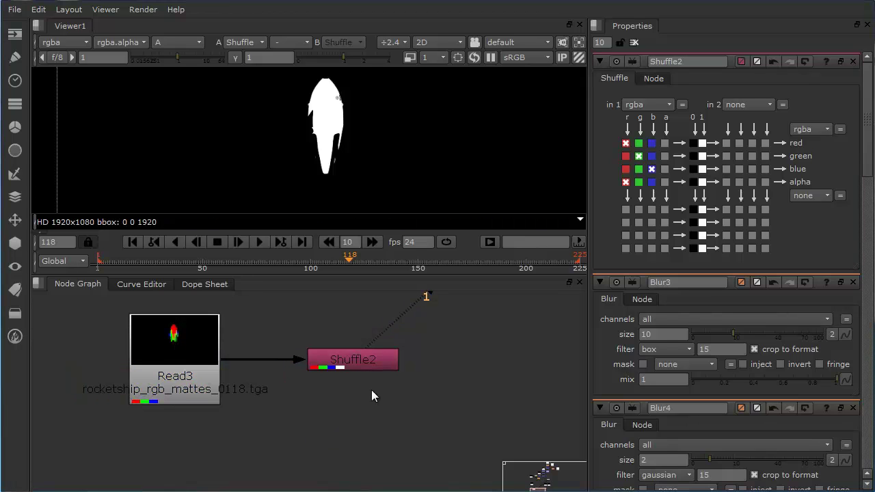
- Add Shuffle3 fed by the Read3 rocket mattes, routing the g channel into alpha
{"action": "key", "text": "Tab"}
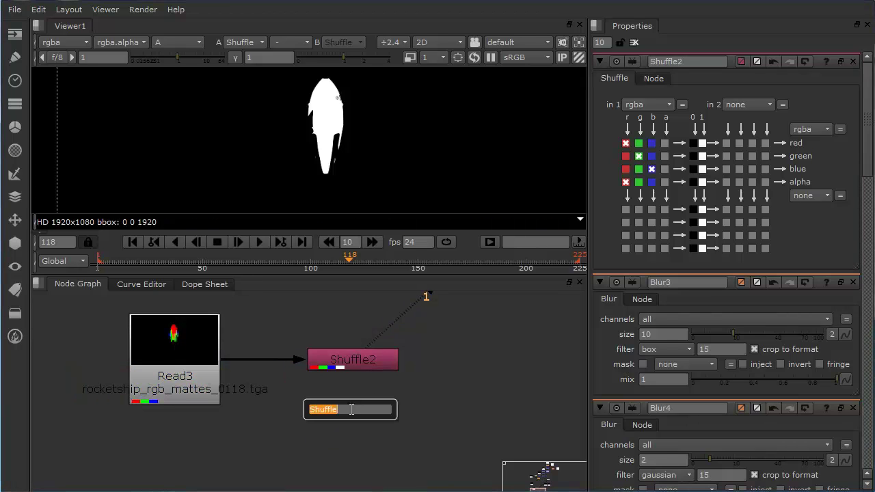
{"action": "type", "text": "shuffle"}
{"action": "key", "text": "Return"}
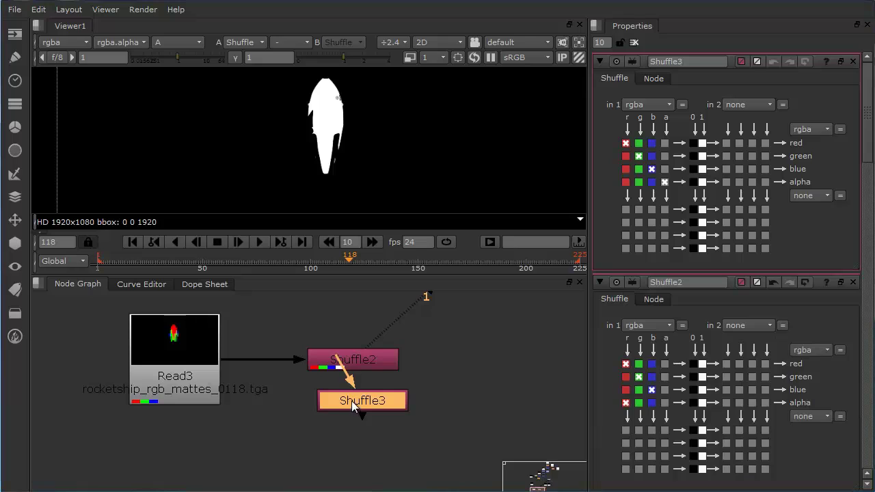
{"action": "left_click_drag", "start_coordinate": [351, 401], "coordinate": [318, 436]}
{"action": "left_click_drag", "start_coordinate": [304, 397], "coordinate": [172, 354]}
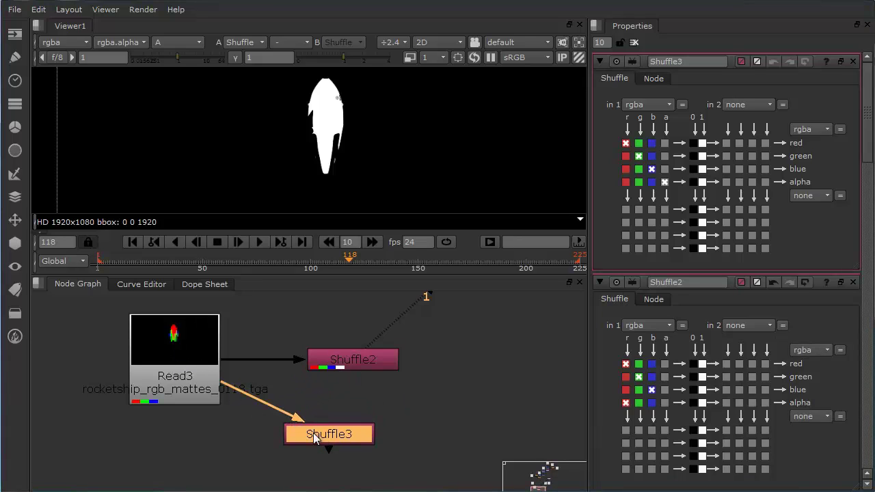
{"action": "left_click_drag", "start_coordinate": [313, 433], "coordinate": [322, 417]}
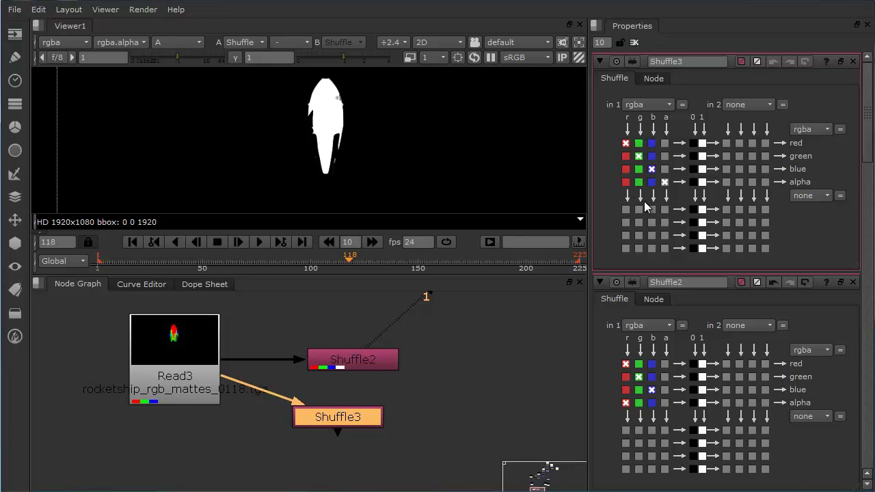
{"action": "left_click", "coordinate": [638, 182]}
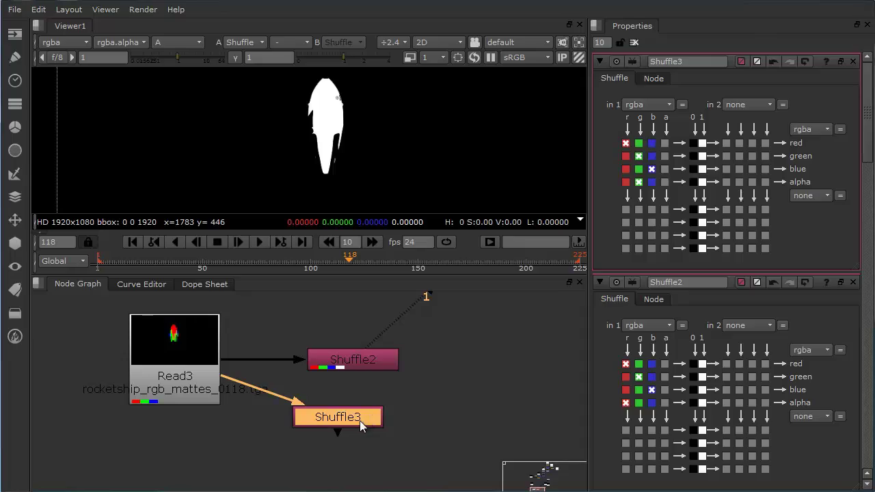
{"action": "left_click_drag", "start_coordinate": [360, 420], "coordinate": [360, 418]}
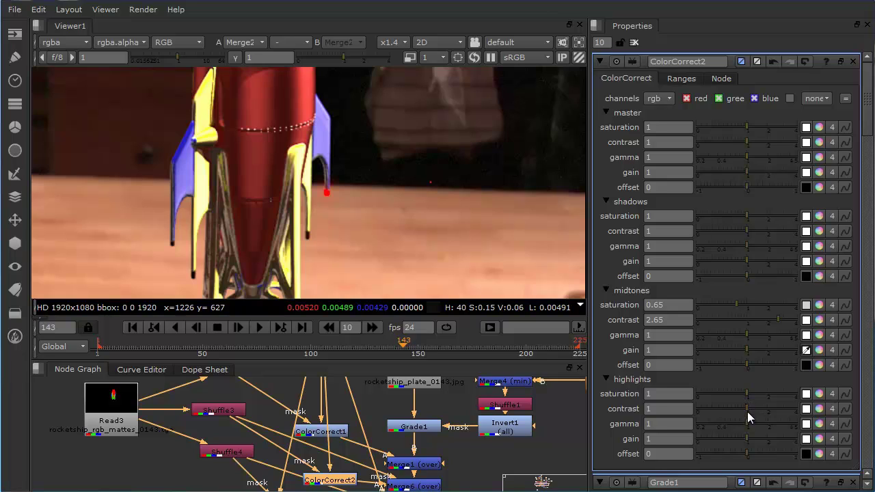
- Raise ColorCorrect2's highlights gamma to 1.95
{"action": "left_click_drag", "start_coordinate": [749, 422], "coordinate": [778, 431]}
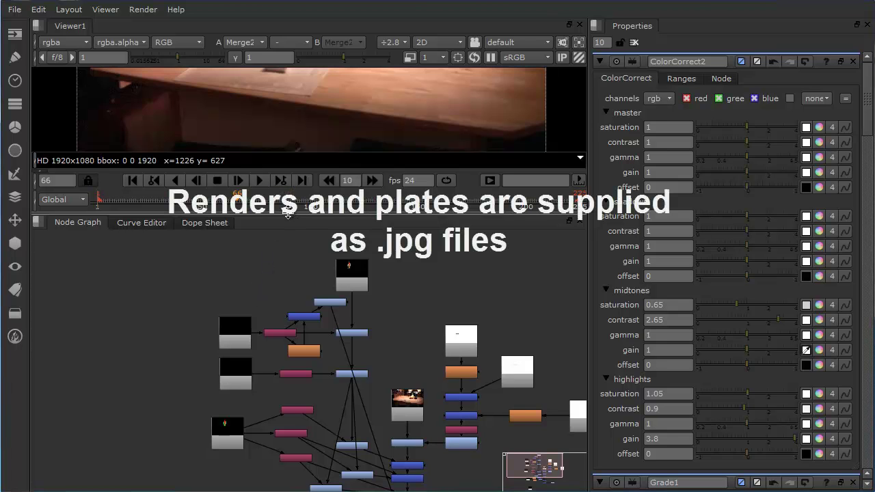
- Enlarge the Viewer pane and fit the full rocket-on-table composite in view
{"action": "left_click_drag", "start_coordinate": [288, 213], "coordinate": [301, 366]}
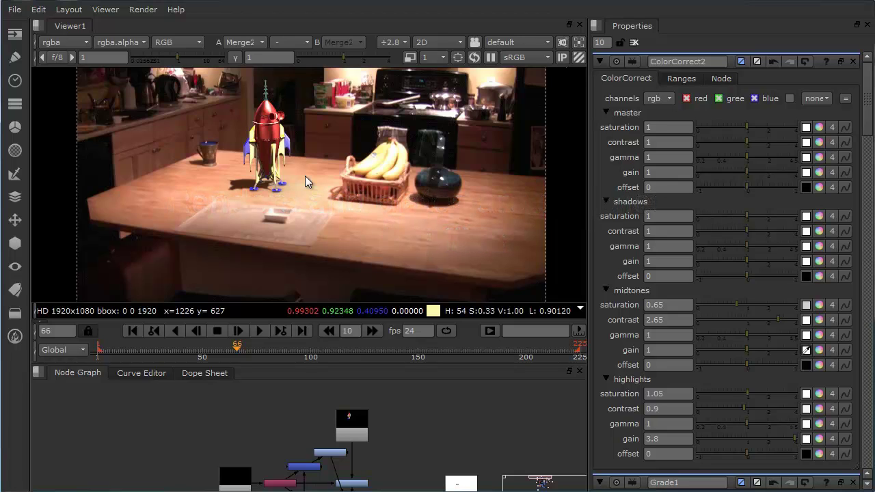
{"action": "key", "text": "f"}
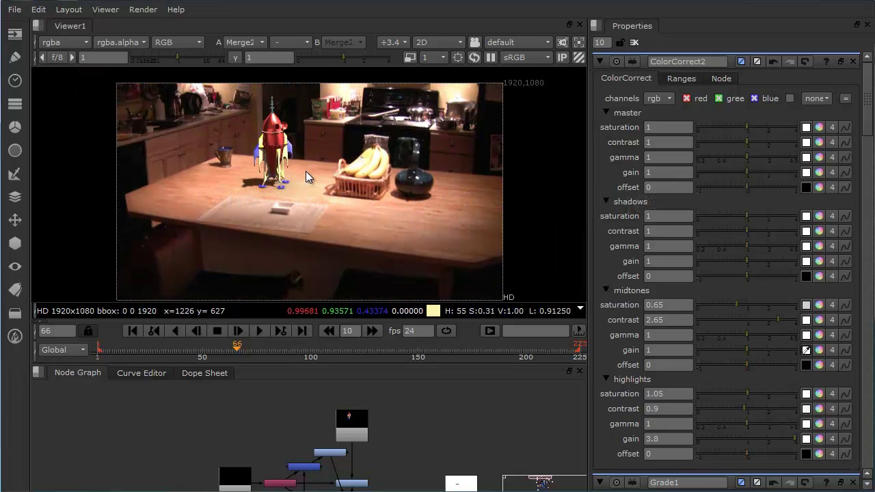